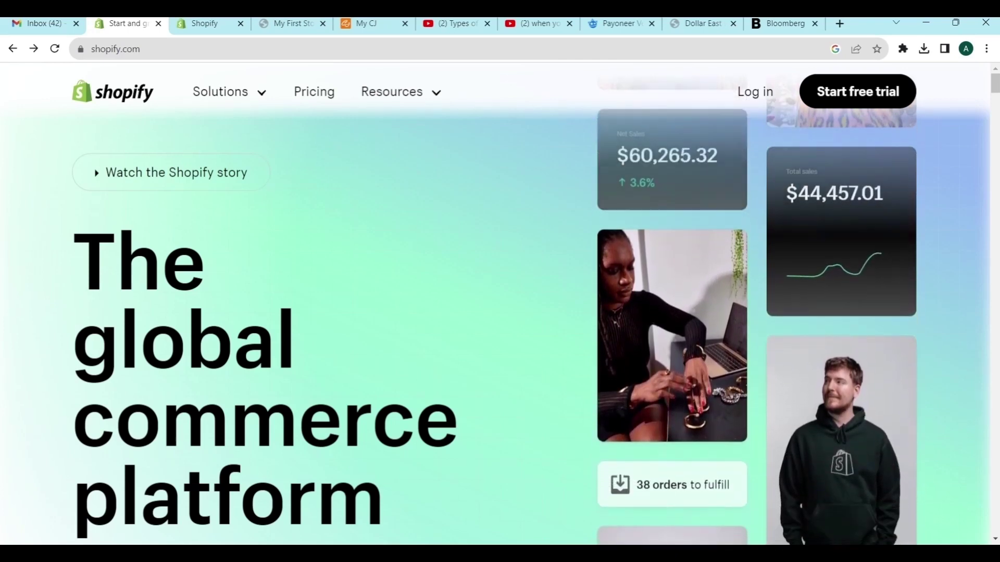
- Log in to the store admin and open the list of product collections
left_click(755, 92)
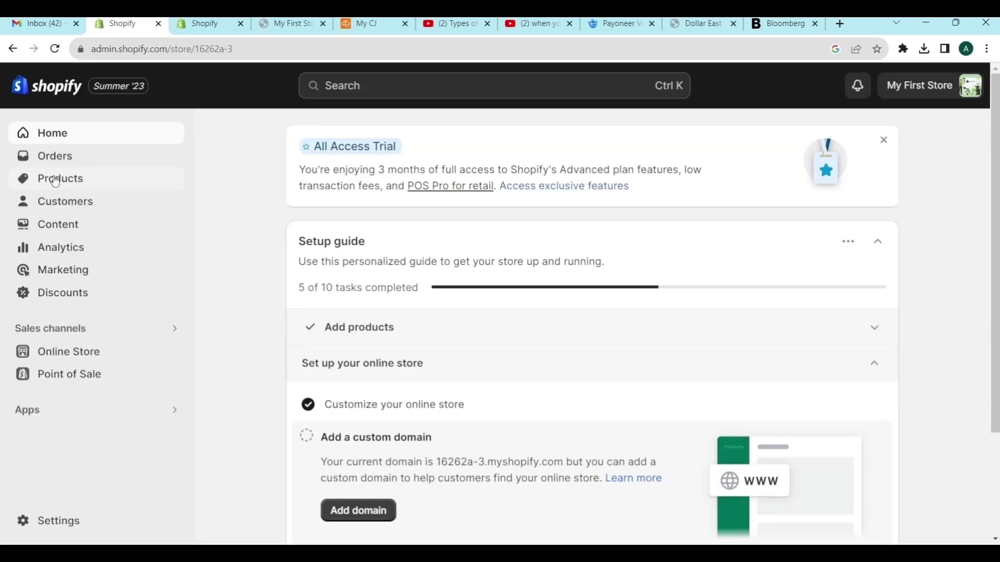
left_click(55, 180)
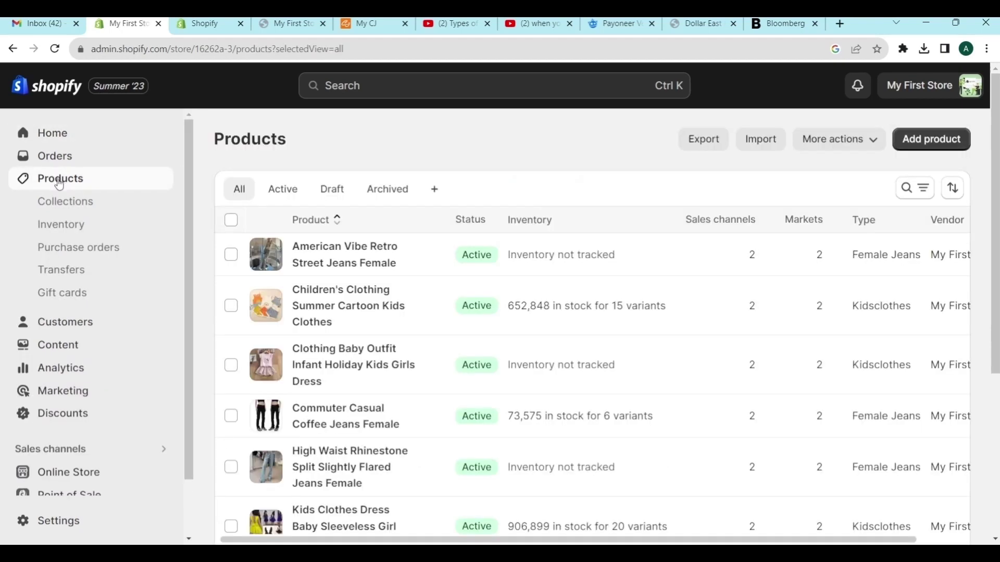
left_click(71, 204)
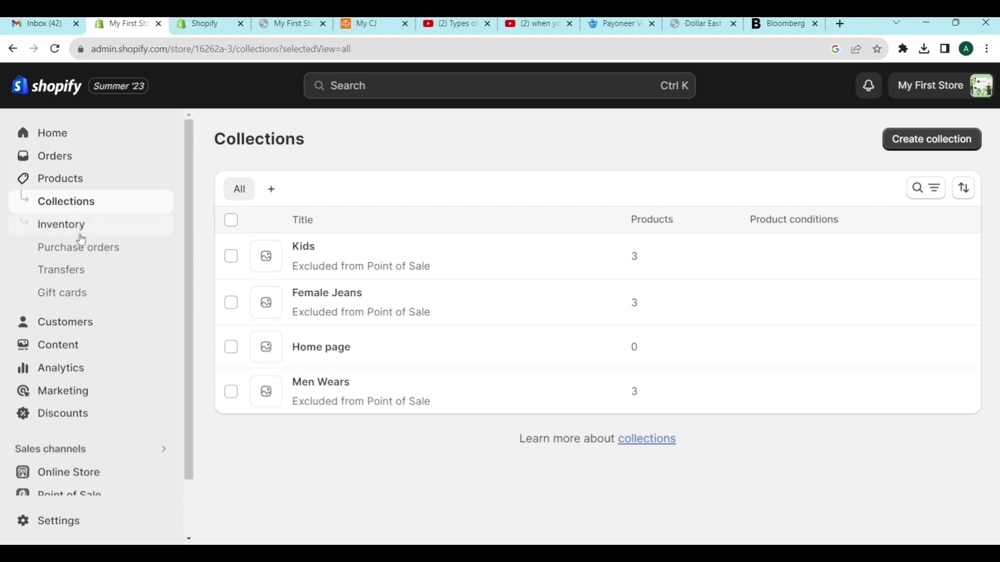
left_click(54, 178)
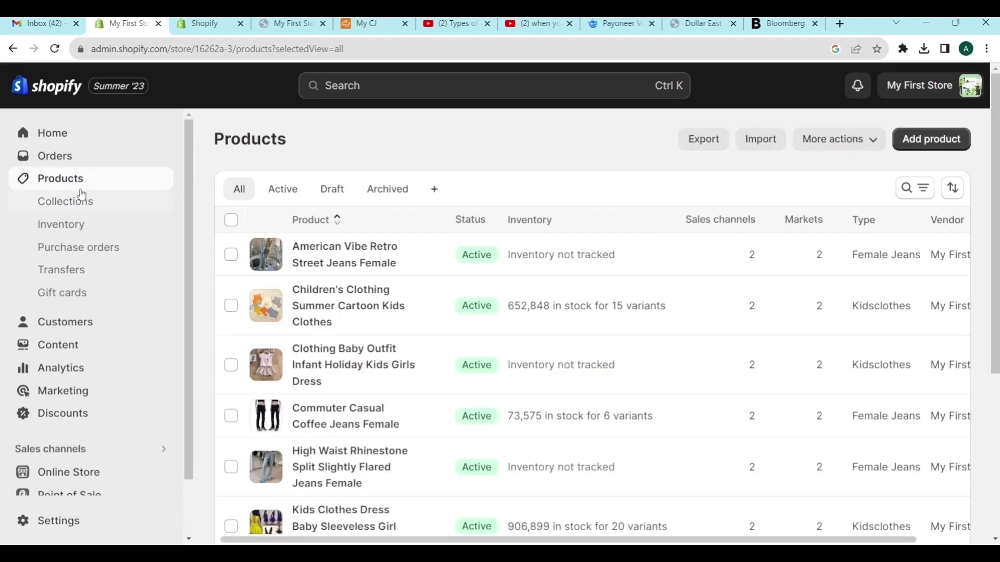
left_click(75, 205)
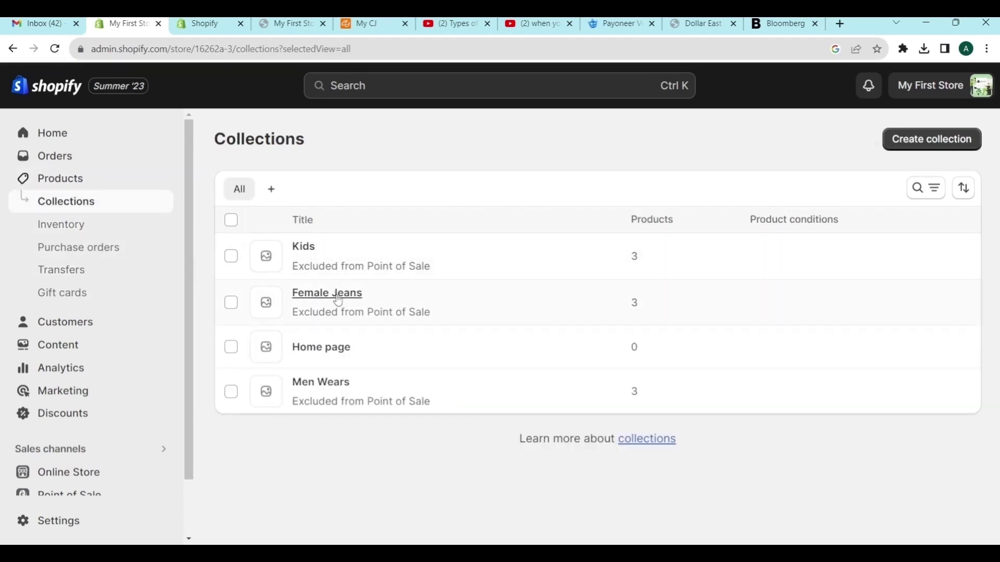
- Start a new collection titled "Men Jeans", leaving its description empty
left_click(930, 141)
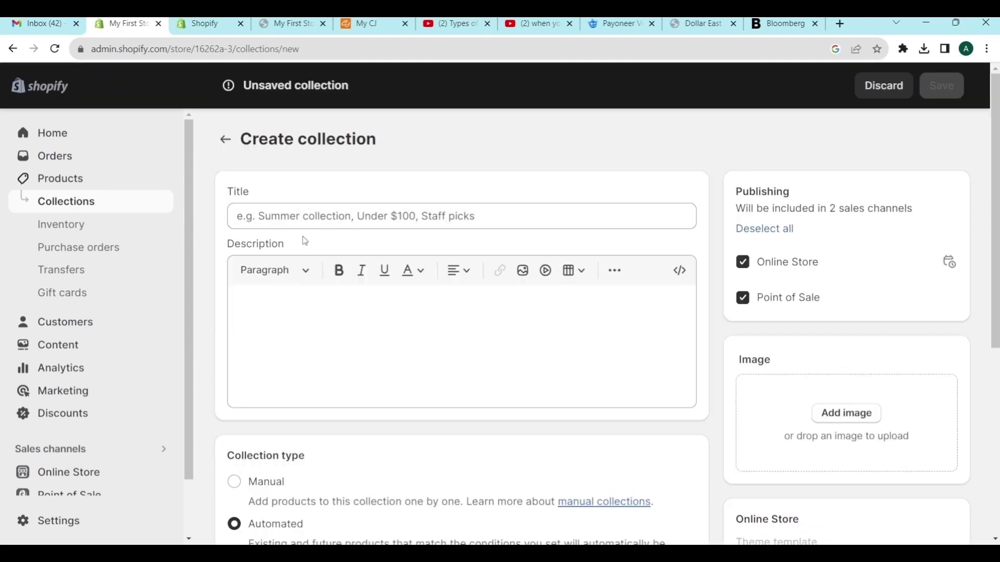
left_click(287, 215)
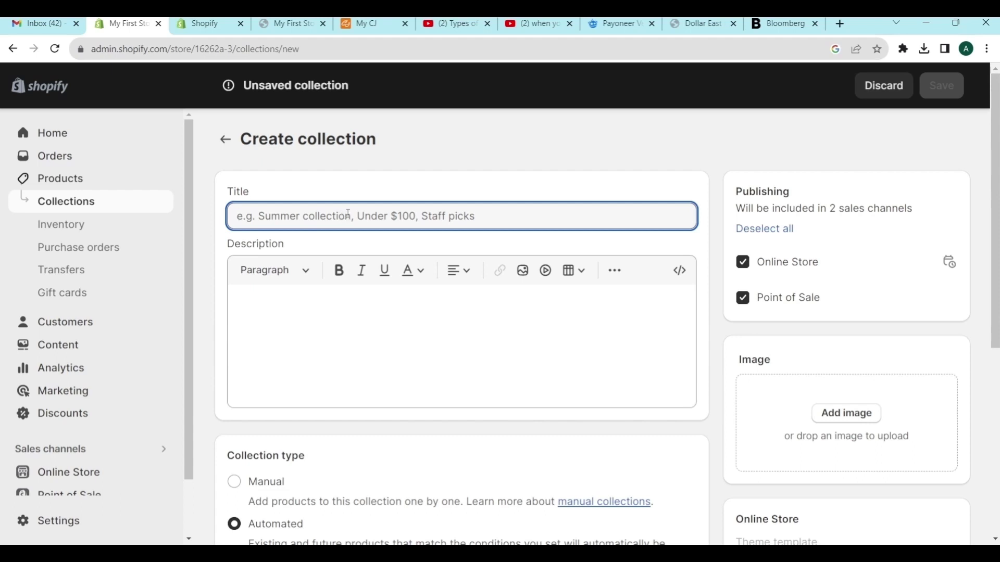
type("Men Jeans")
key("Tab")
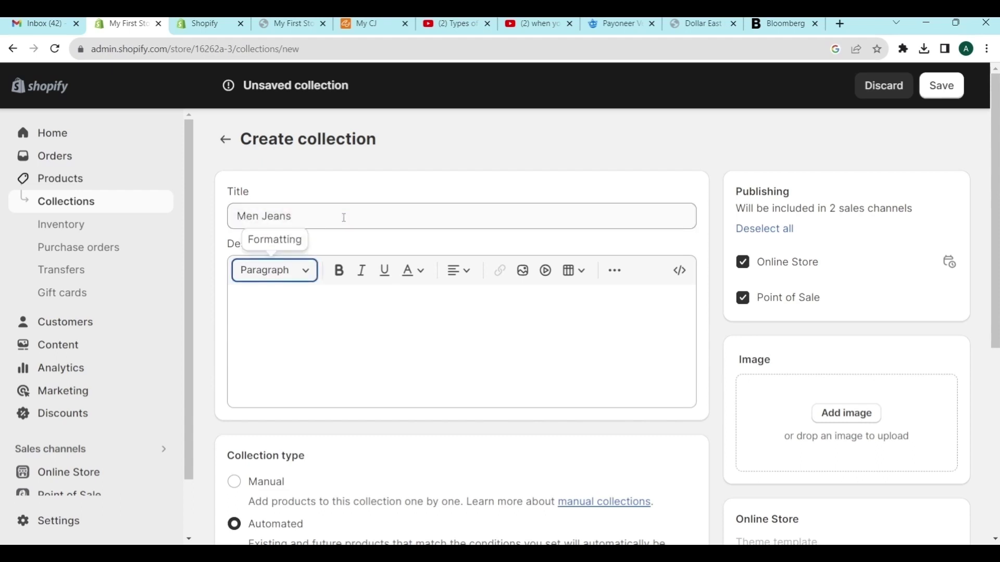
left_click(287, 336)
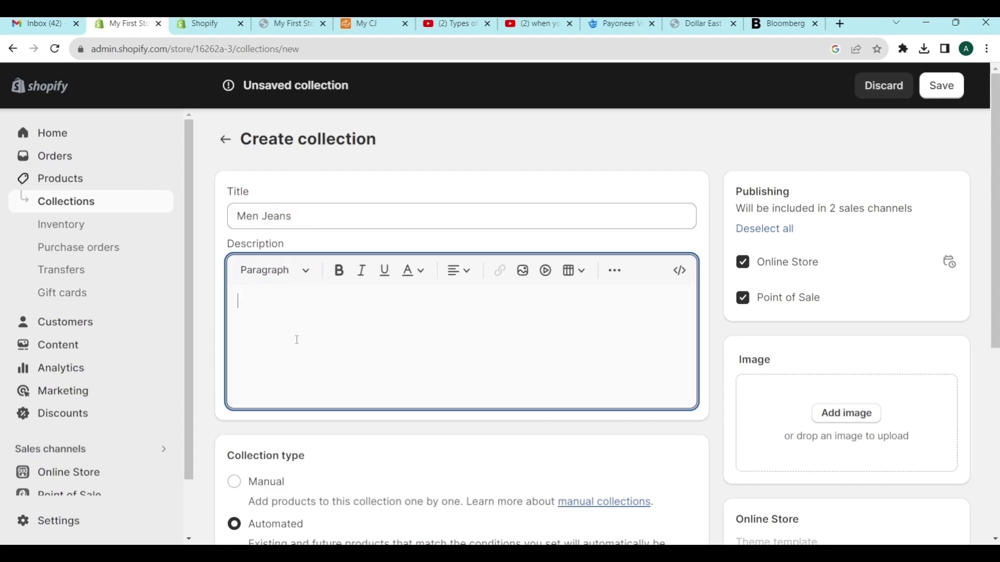
- Keep the collection type as Automated and set its condition to Product type is equal to "Men Jeans"
scroll(283, 310, "down", 5)
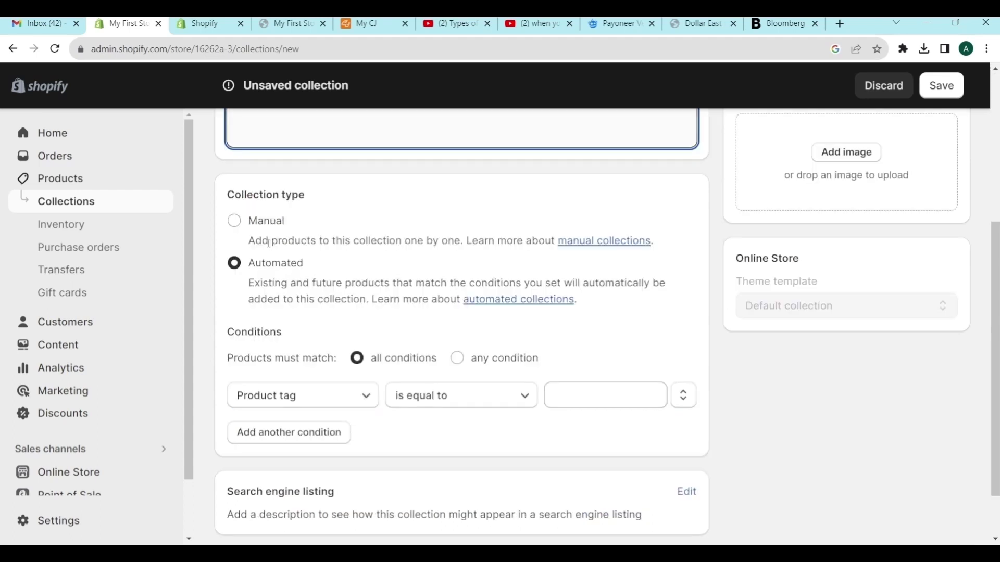
left_click(235, 221)
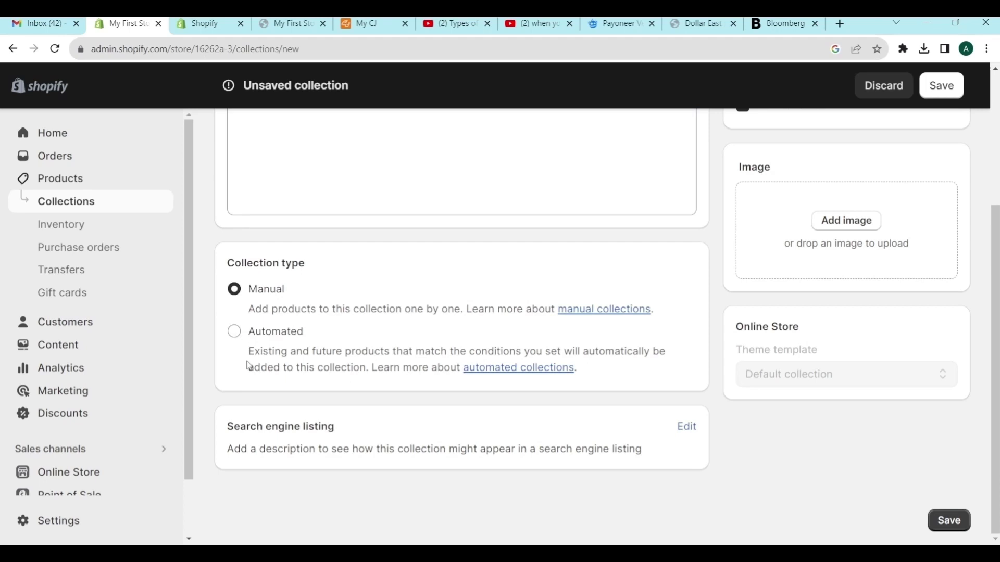
left_click(234, 331)
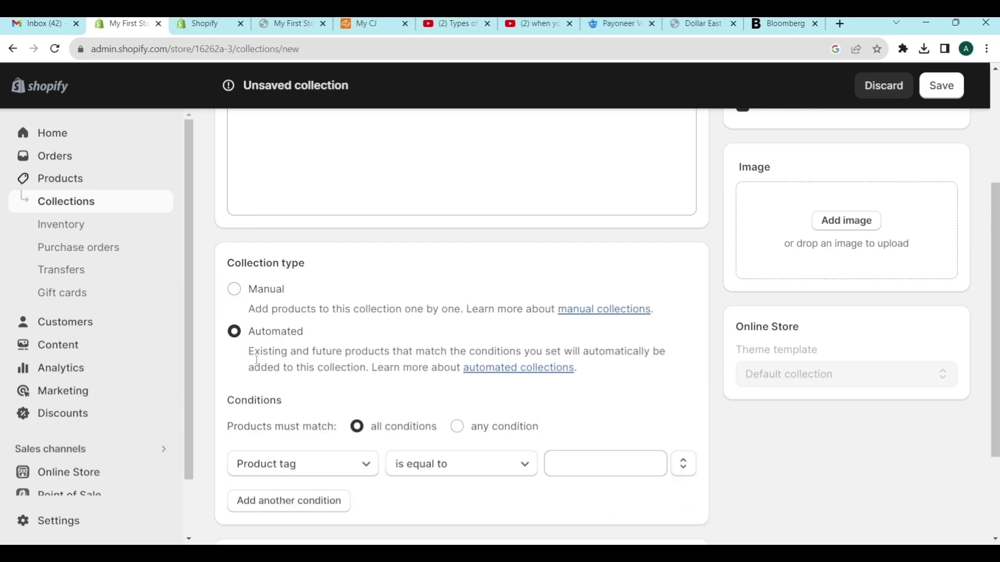
scroll(313, 418, "down", 3)
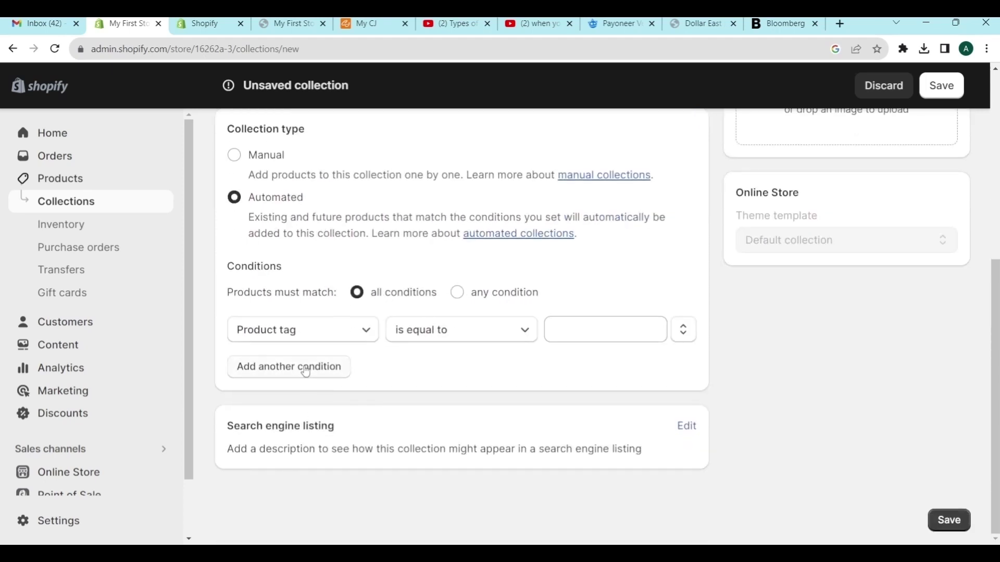
left_click(337, 334)
left_click(290, 167)
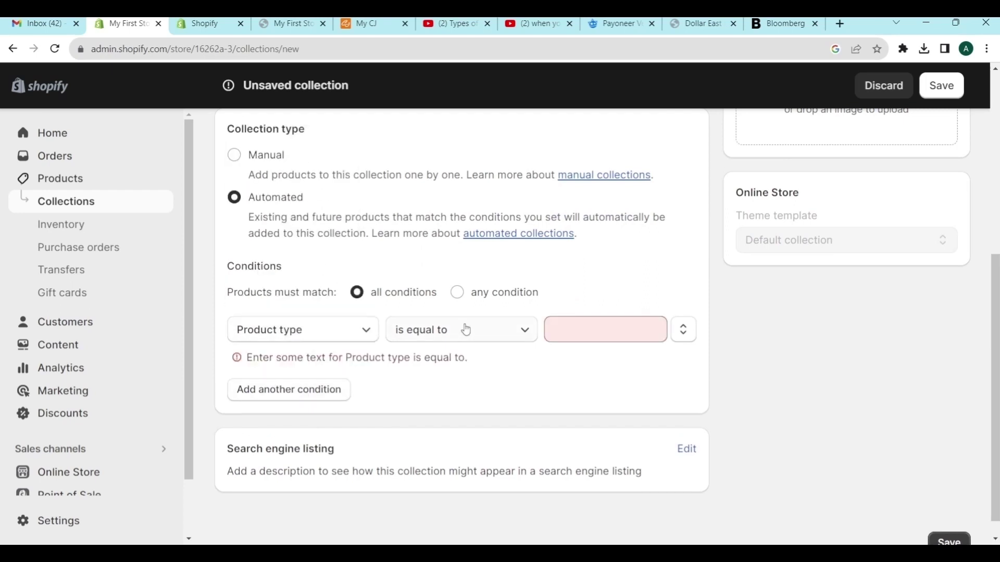
left_click(575, 329)
type("Men Jeans")
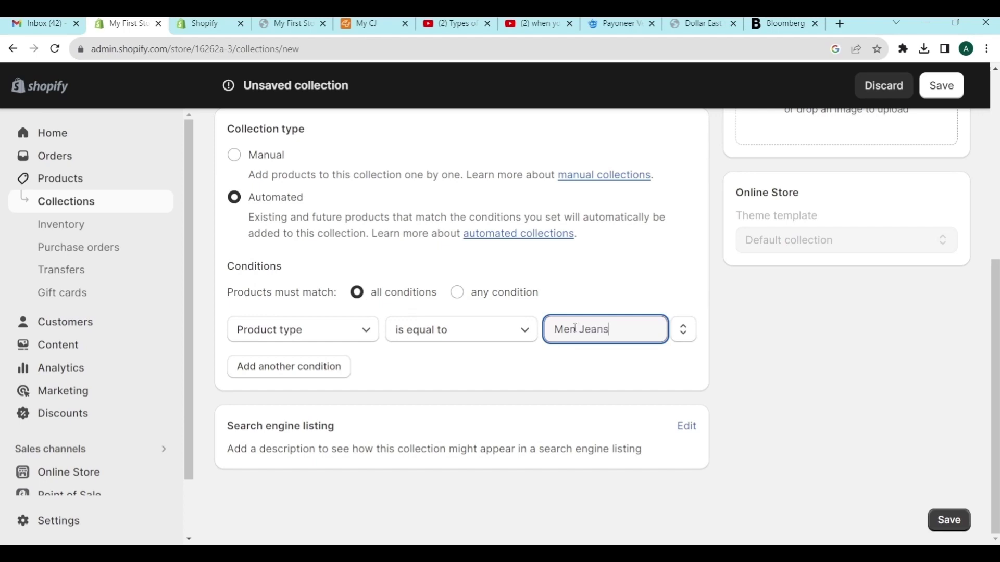
key("Tab")
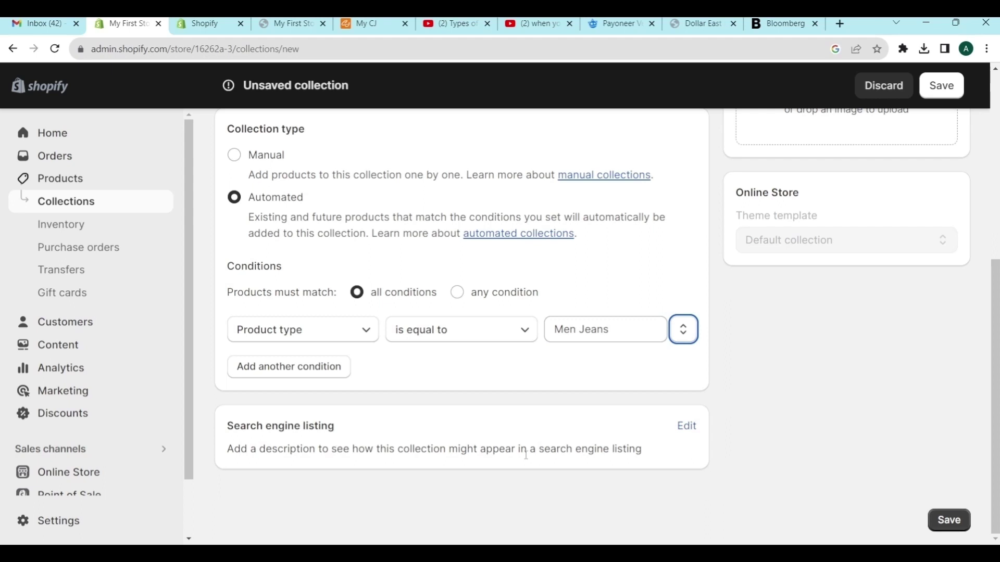
- Save the new collection and open Men Jeans from the collections list
left_click(949, 520)
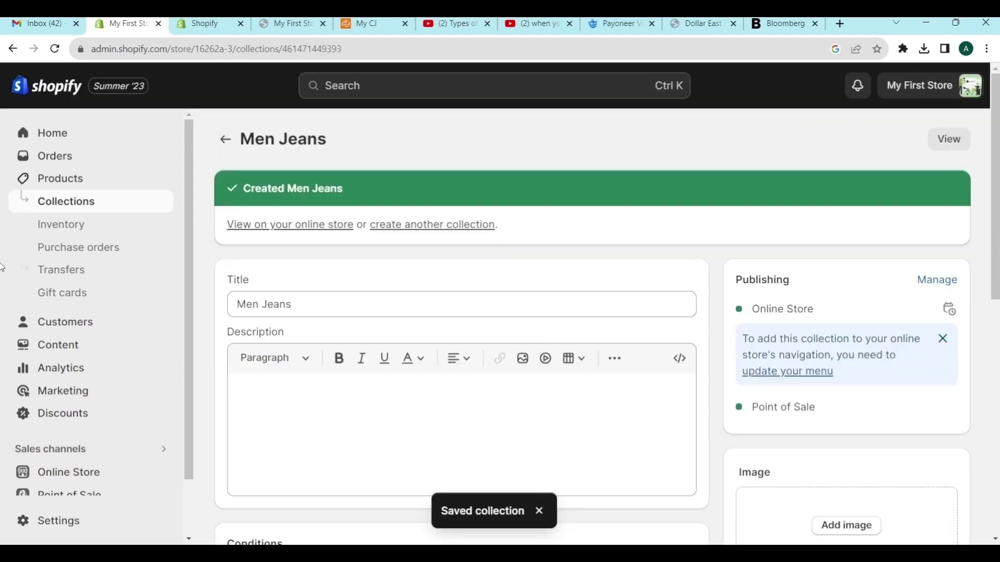
left_click(58, 202)
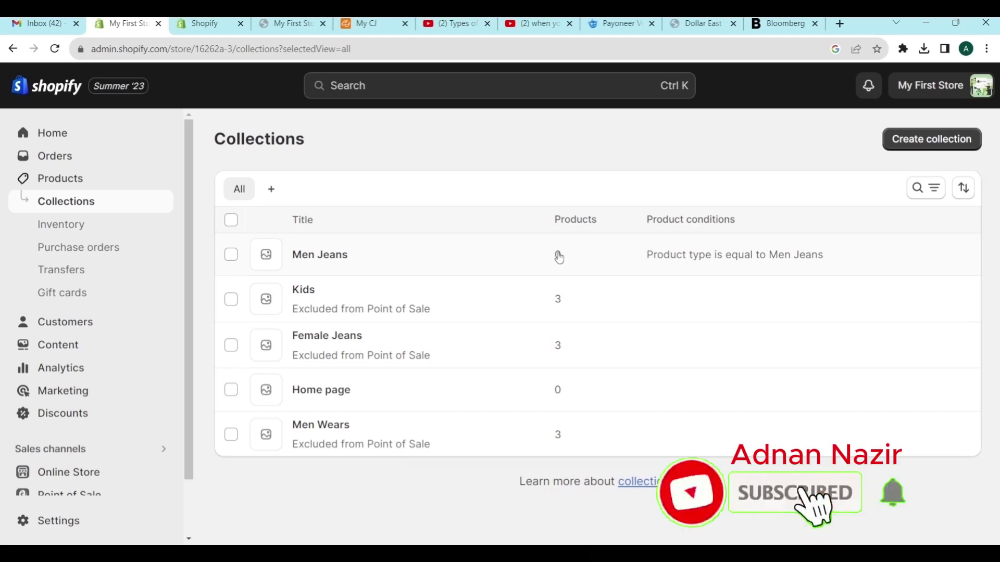
left_click(357, 259)
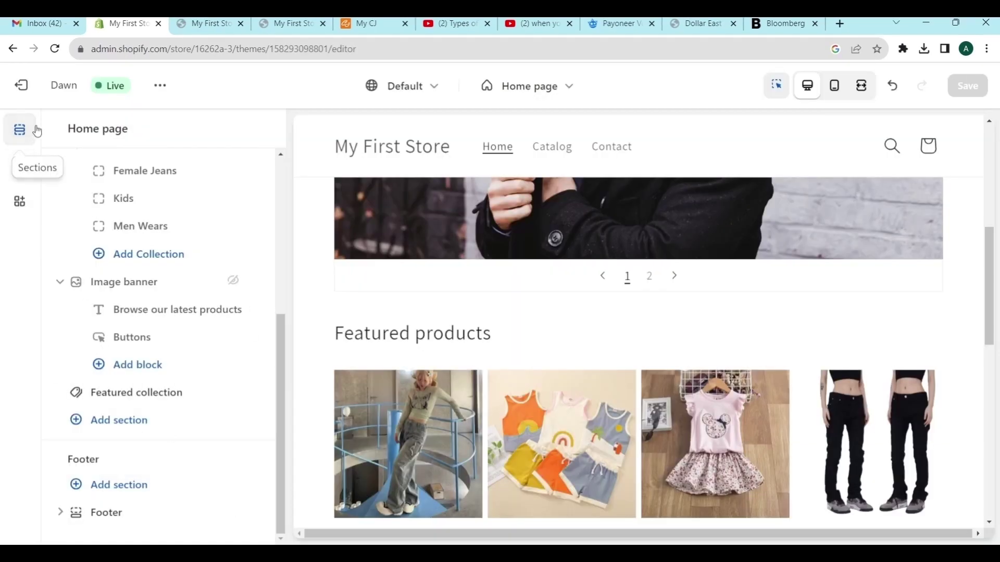
- Exit the theme editor and reopen the live Dawn theme for customization from the Online Store themes
left_click(20, 85)
left_click(19, 87)
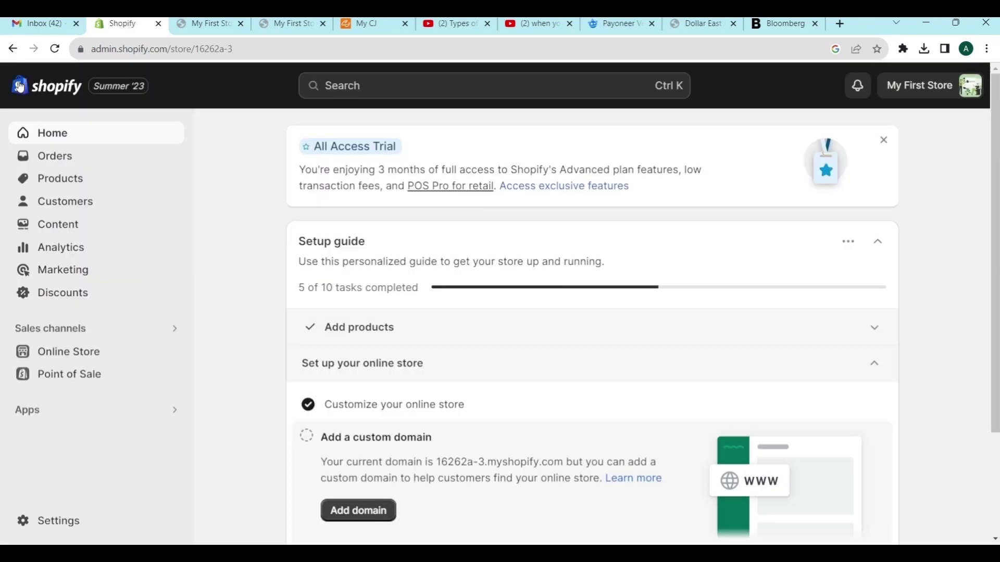
left_click_drag(13, 115, 14, 202)
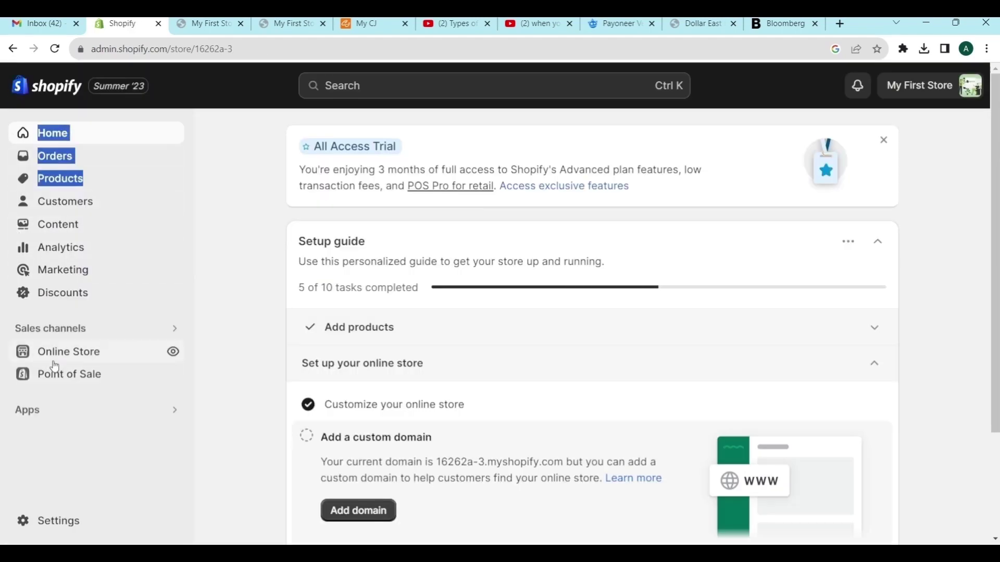
left_click(67, 350)
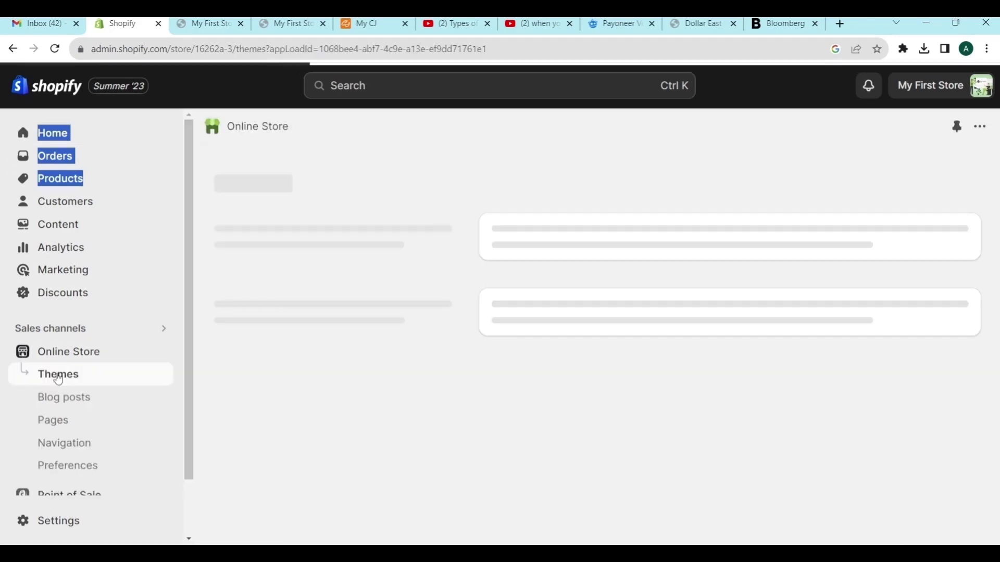
scroll(565, 384, "down", 4)
left_click(905, 358)
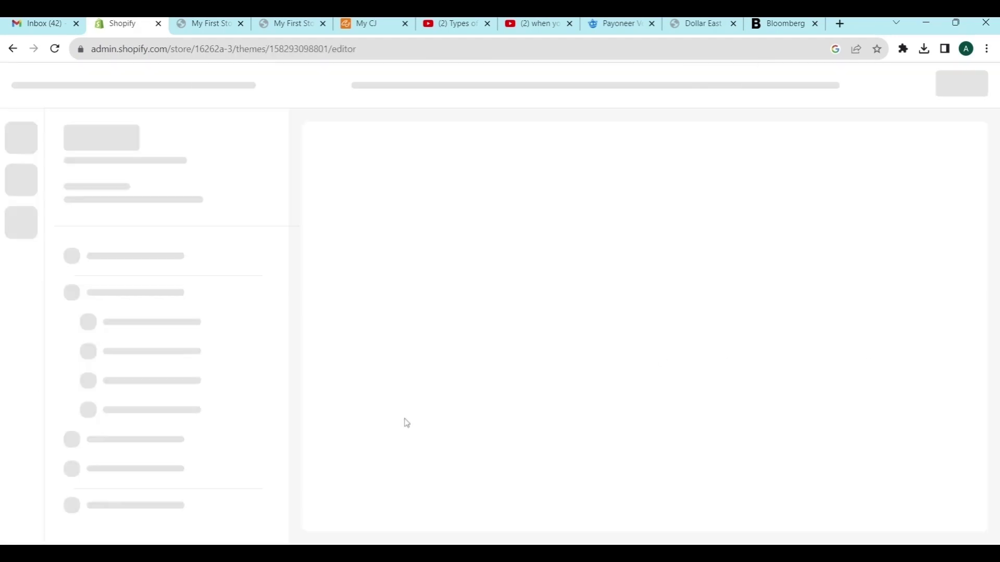
- Add a Collection list section to the home page between the slideshow and Featured products
scroll(435, 338, "down", 7)
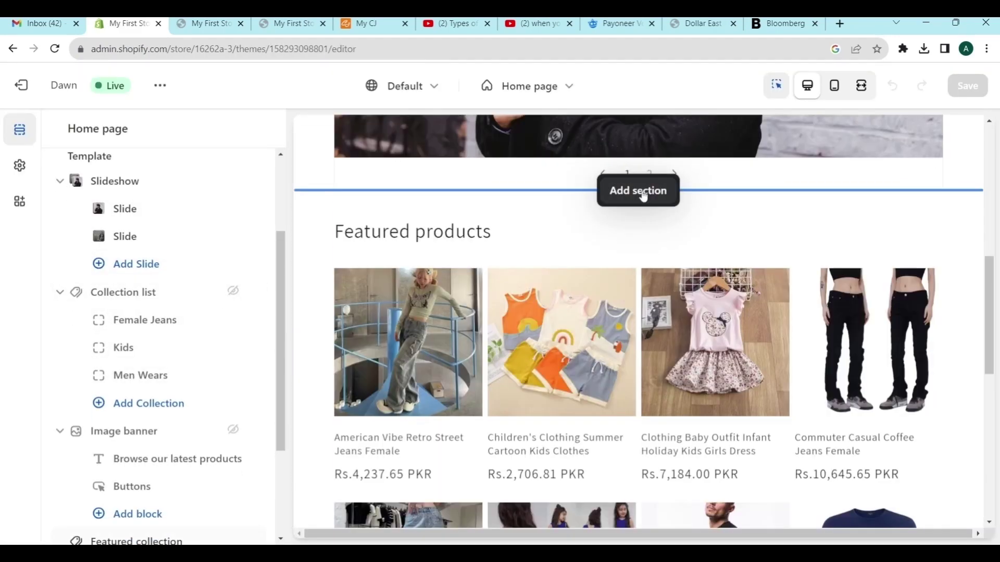
left_click(641, 192)
left_click(229, 344)
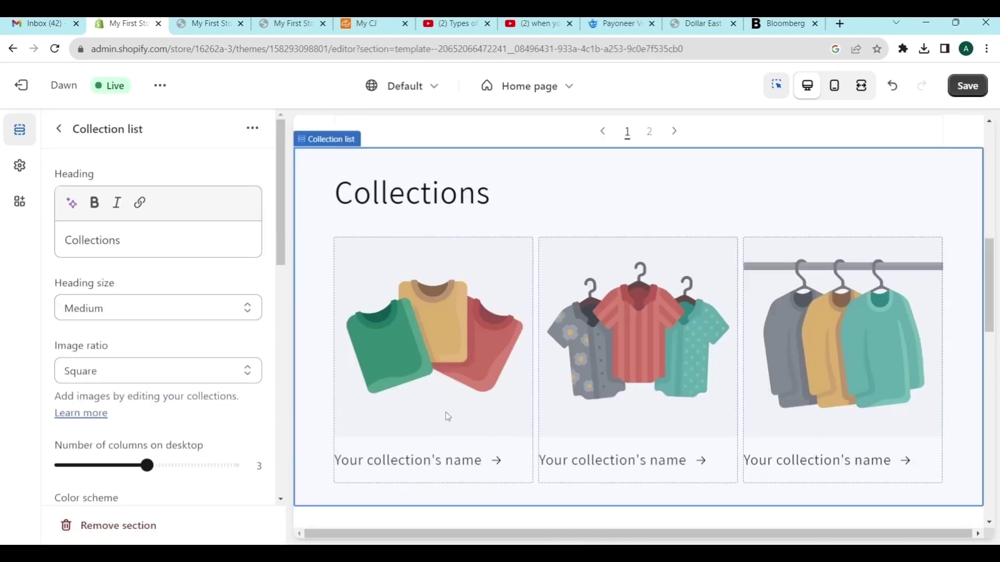
- Assign the Female Jeans collection to the first block of the new Collection list section
left_click(435, 352)
left_click(158, 199)
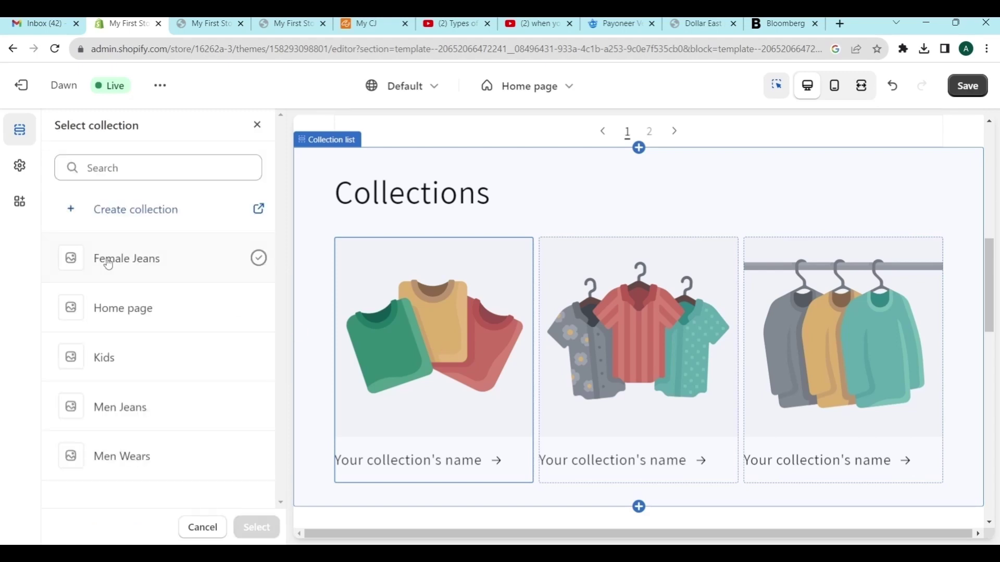
left_click(107, 260)
left_click(257, 527)
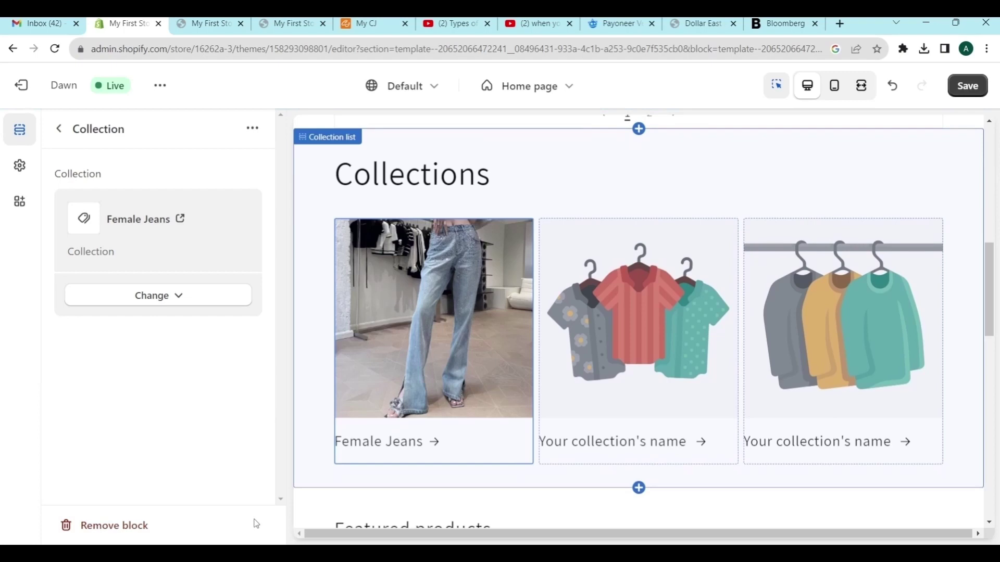
- Assign the Kids collection to the second block of the Collection list section
left_click(638, 339)
left_click(127, 197)
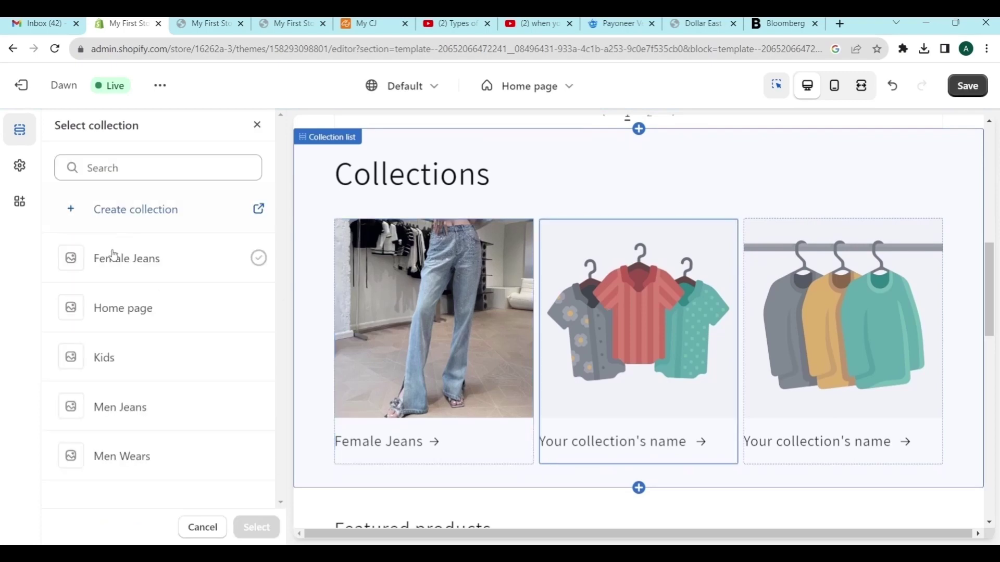
left_click(104, 357)
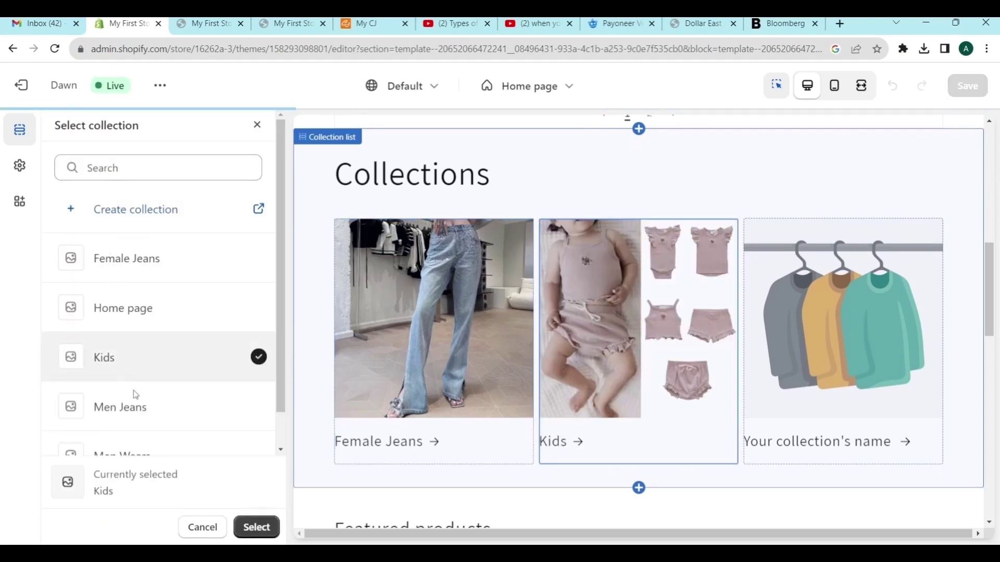
left_click(251, 528)
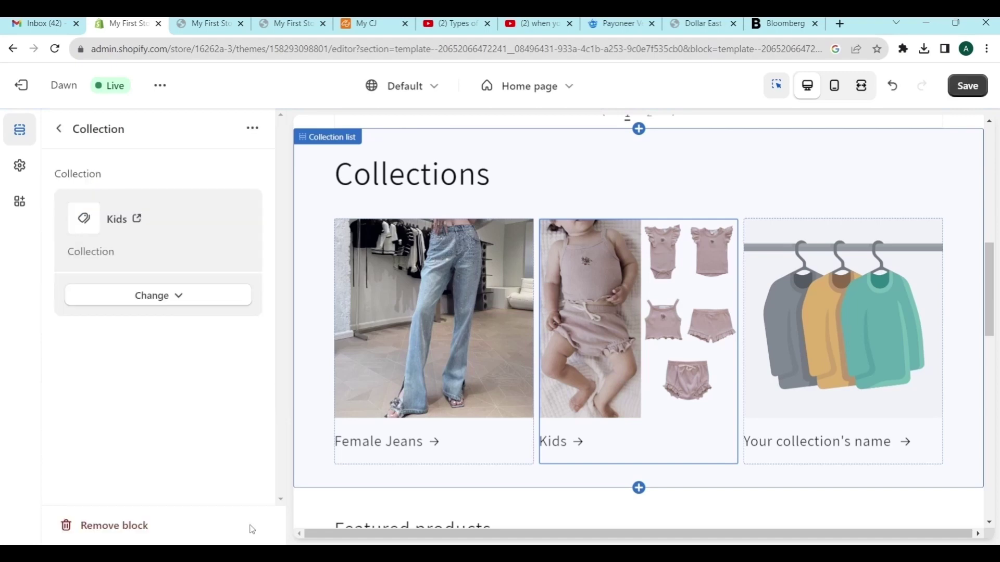
- Assign the Men Wears collection to the third block of the Collection list section and save the theme
left_click(844, 339)
left_click(118, 202)
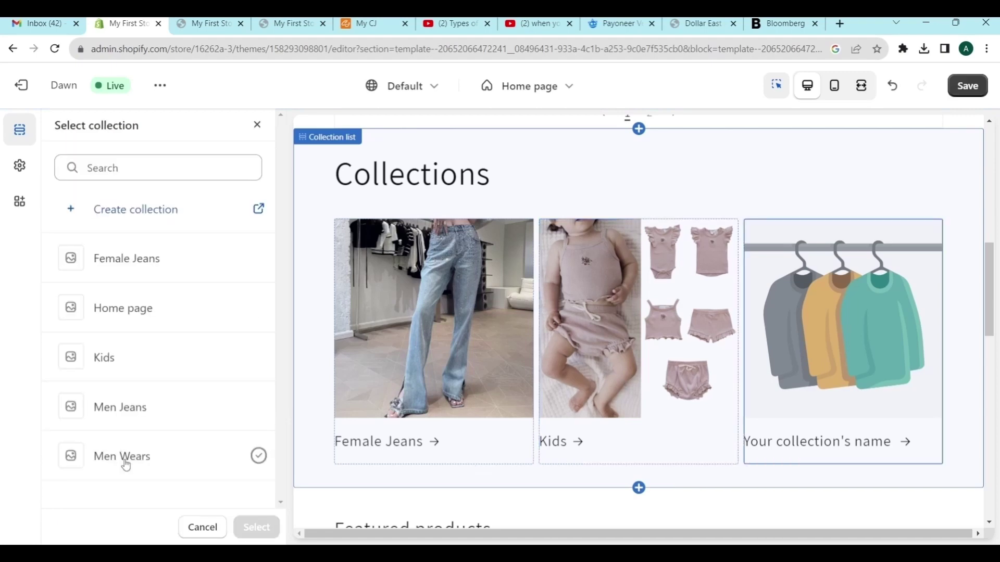
left_click(120, 455)
left_click(256, 526)
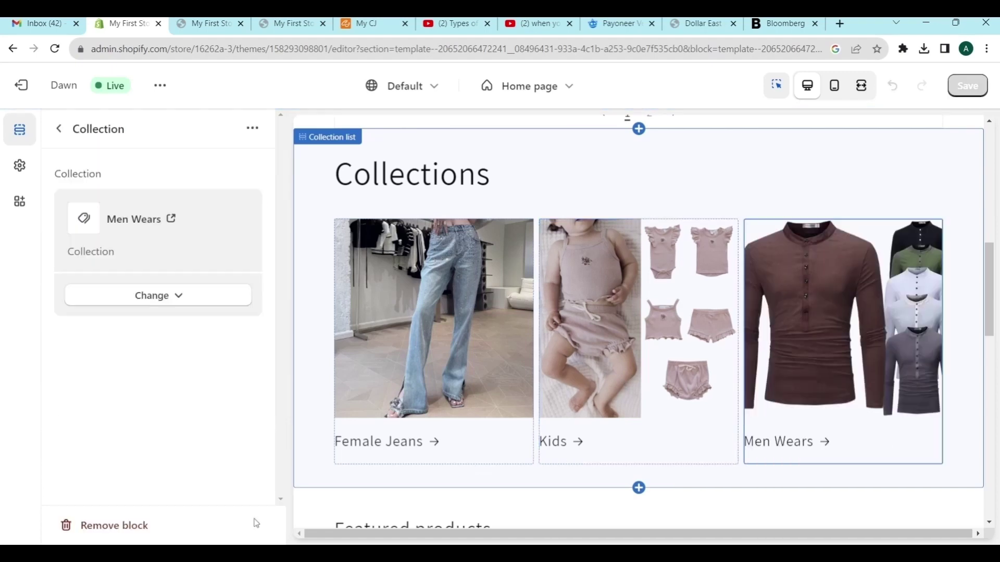
left_click(956, 88)
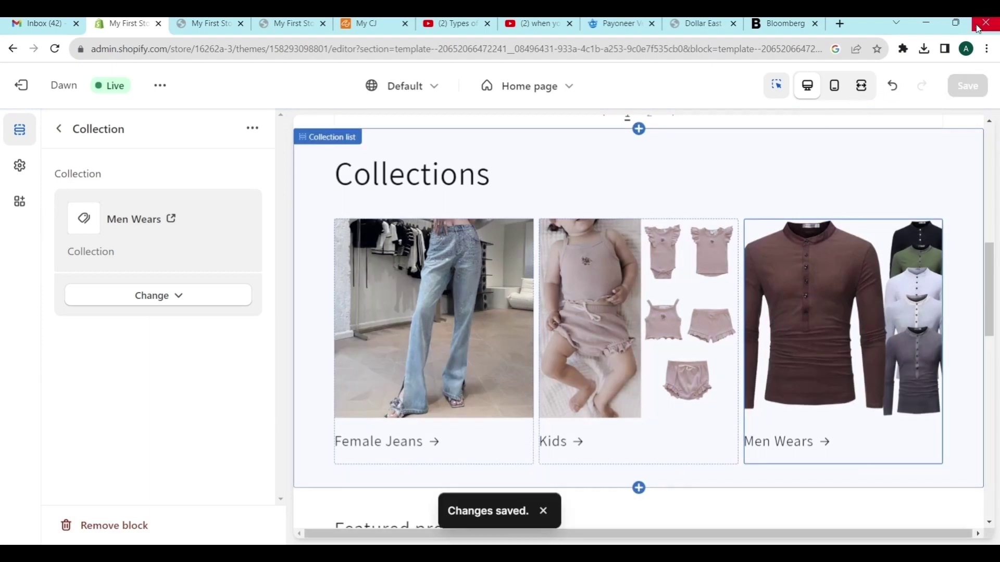
- Leave the theme editor, review the American Vibe Retro Street Jeans Female product details, and return to the products list
left_click(33, 87)
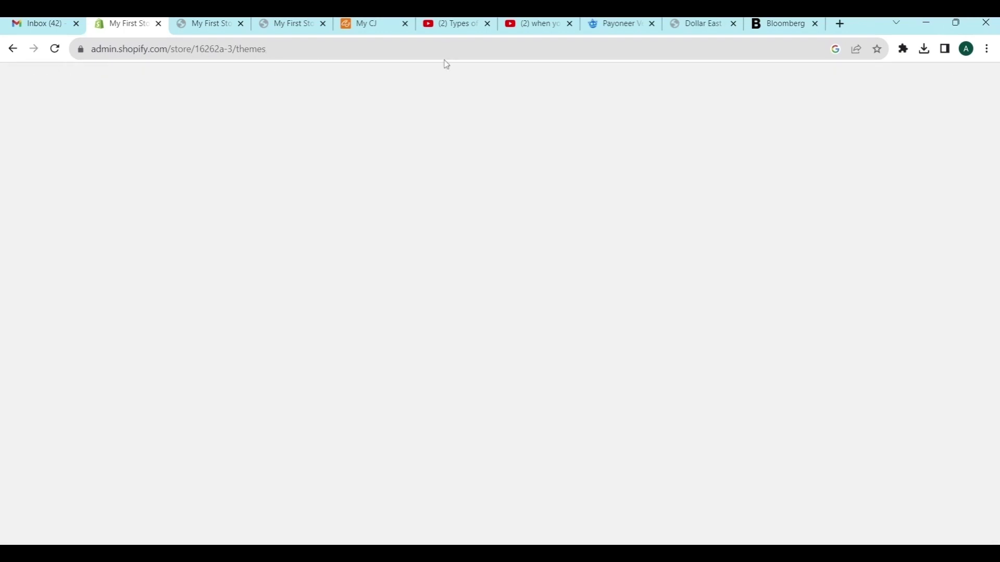
left_click(59, 178)
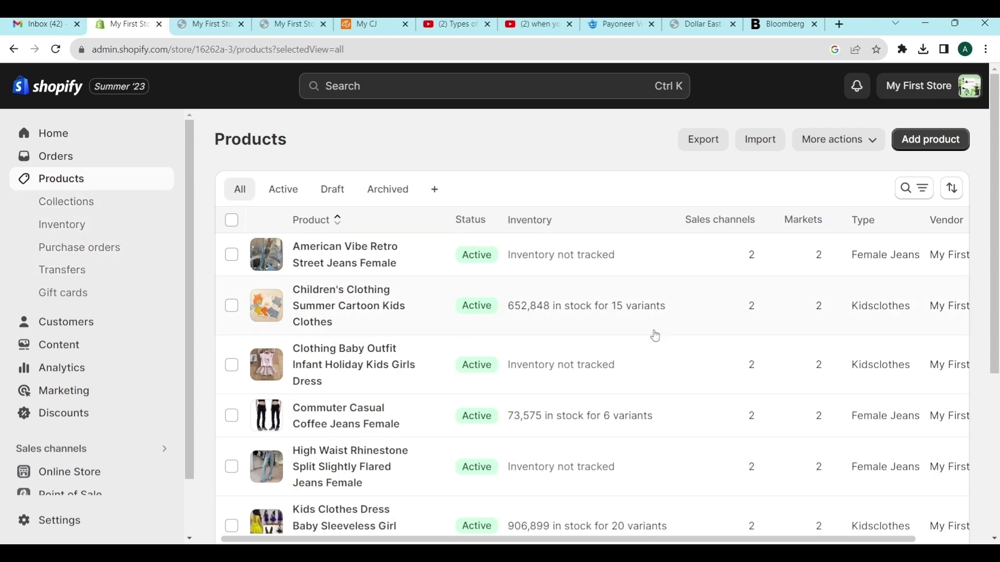
left_click(232, 254)
scroll(306, 259, "down", 4)
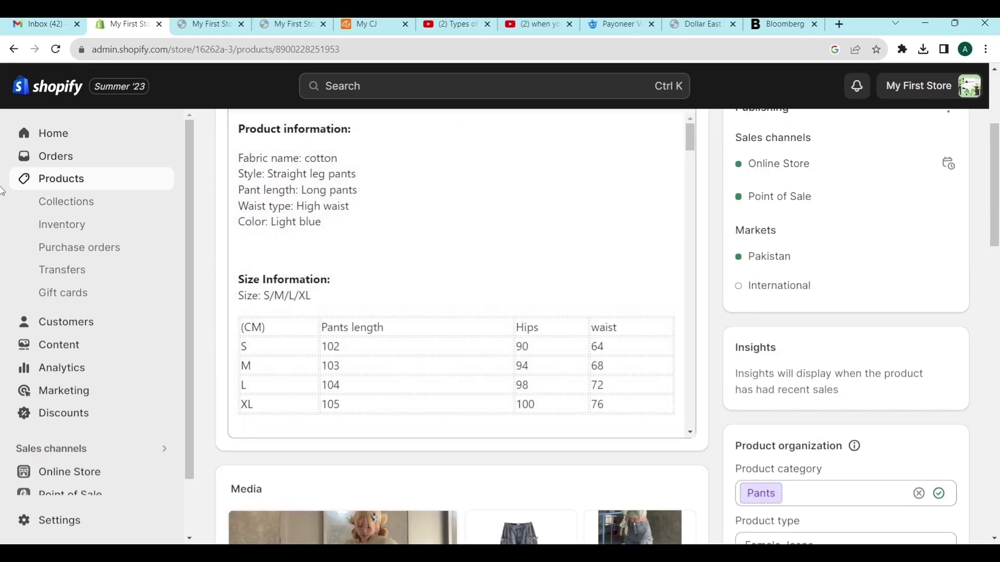
left_click(64, 181)
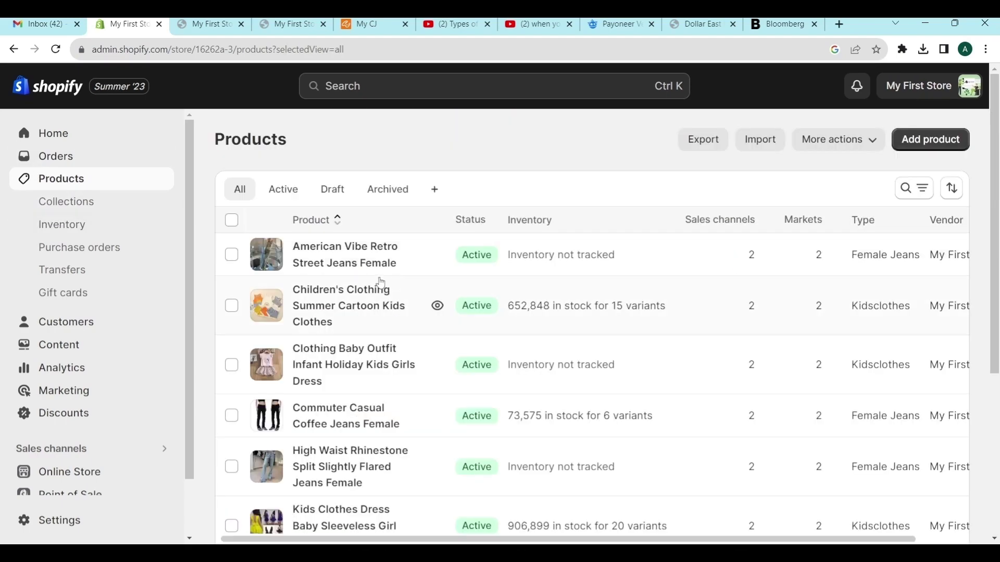
- Select the American Vibe Retro Street Jeans Female product and open the options for adding it to collections
left_click(232, 255)
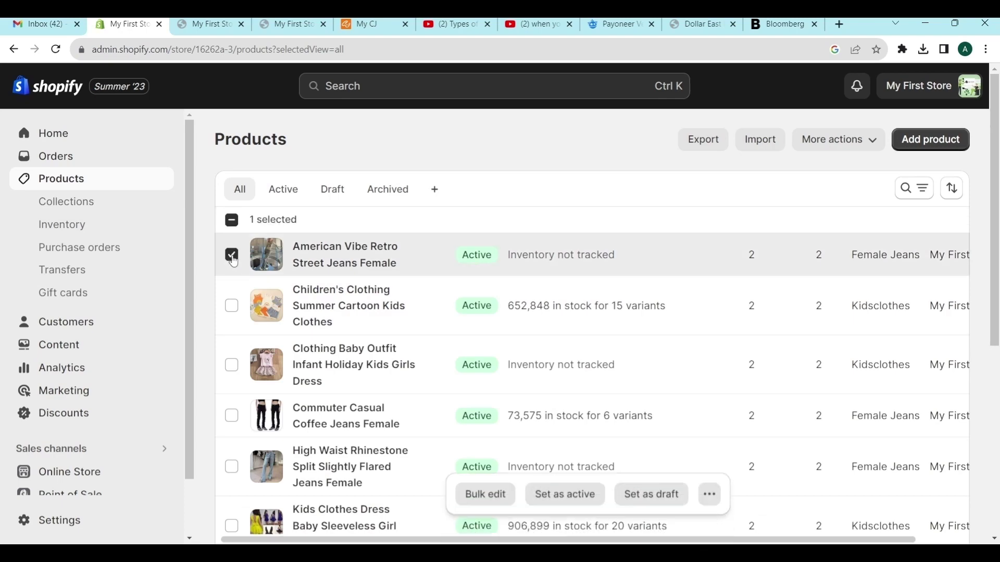
left_click(710, 495)
left_click(513, 407)
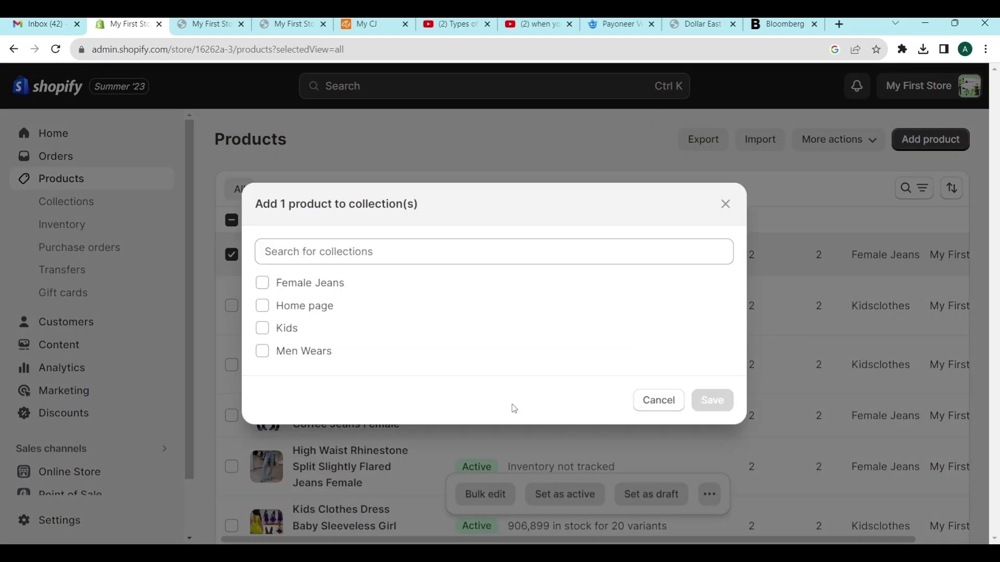